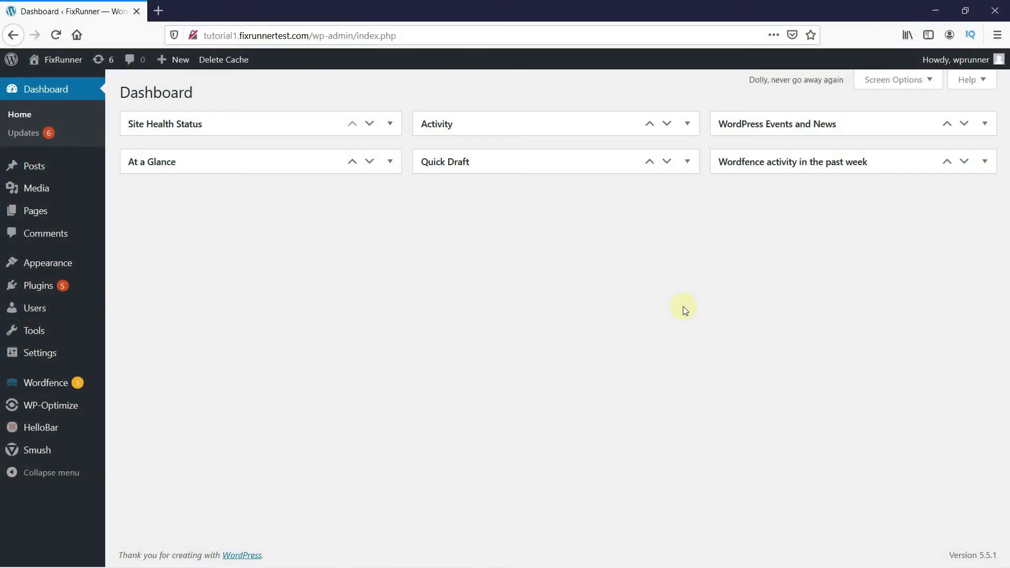
# Start a new blank post from Posts > Add New
pyautogui.moveTo(79, 164)
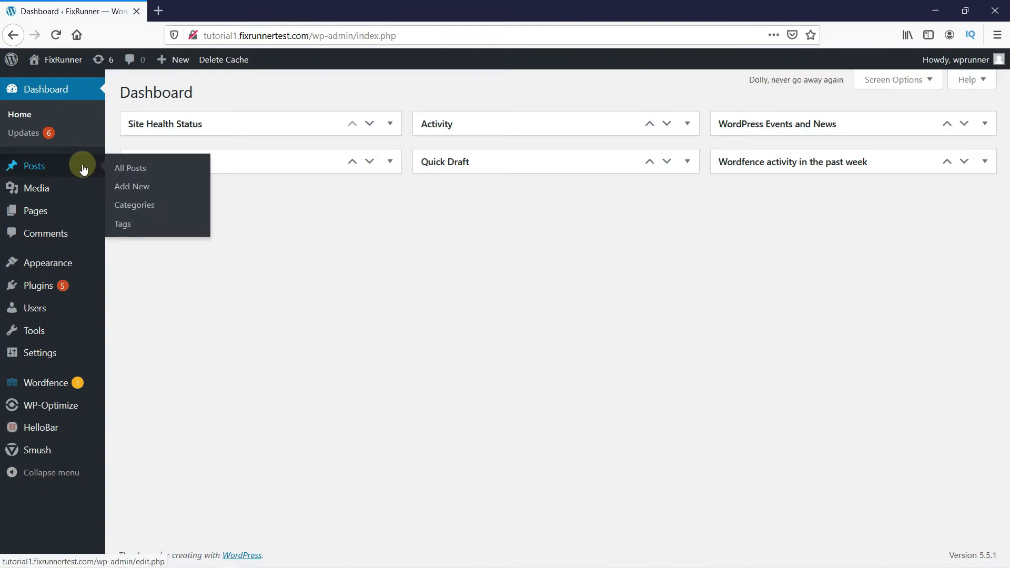
pyautogui.click(131, 190)
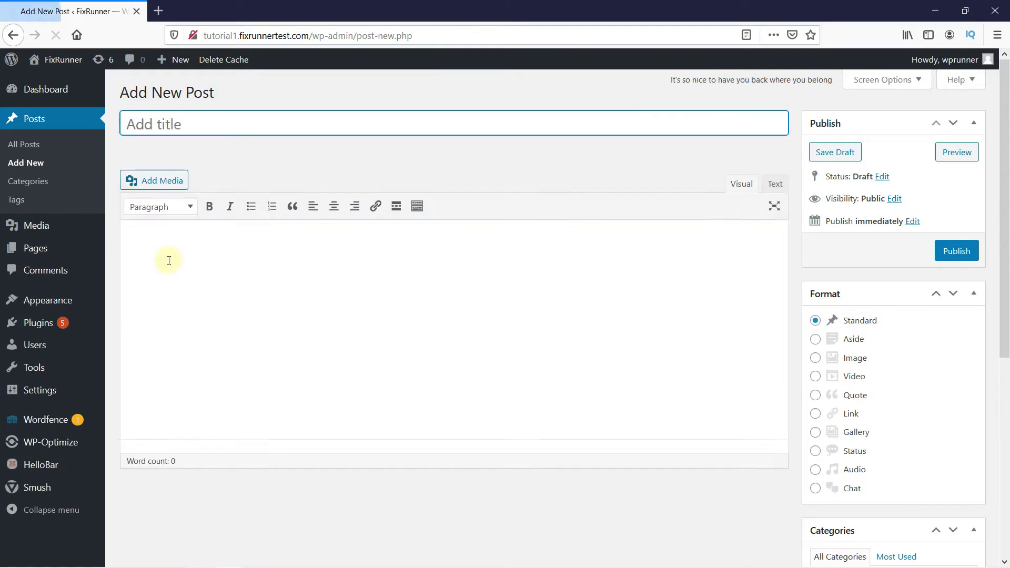
# Open Add Media, look at Upload files, then return to the Media Library images
pyautogui.click(154, 185)
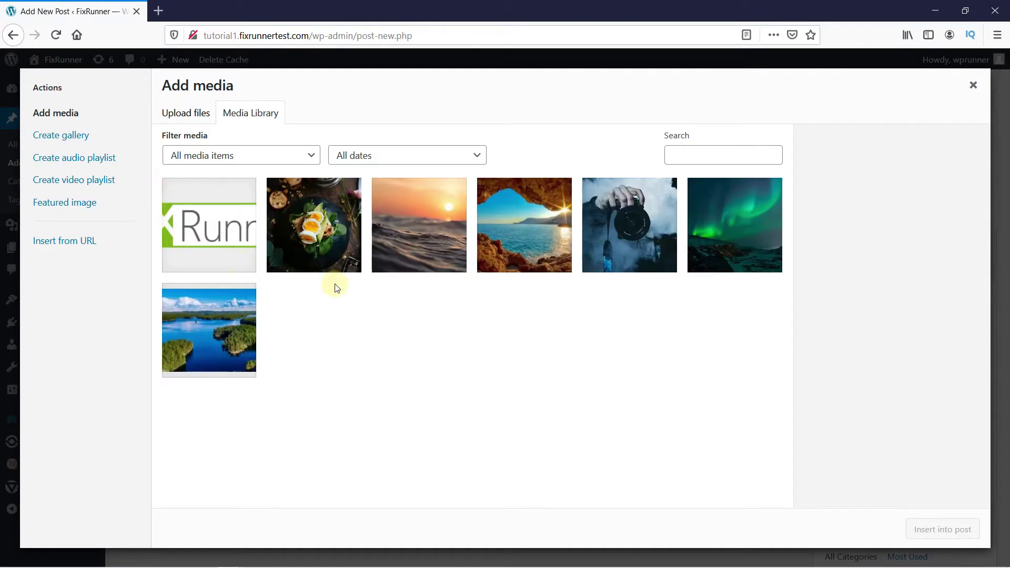
pyautogui.click(195, 116)
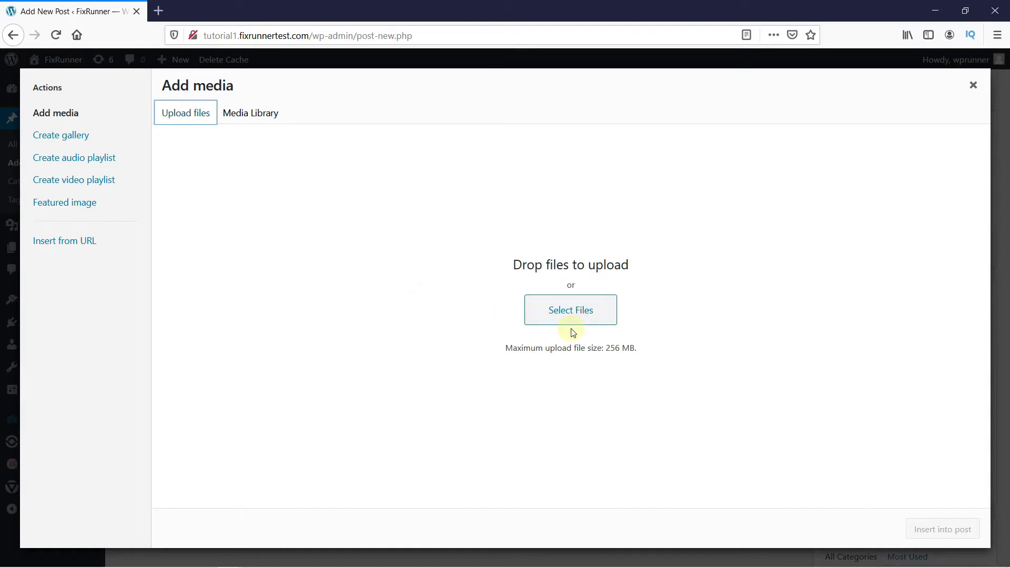
pyautogui.click(258, 122)
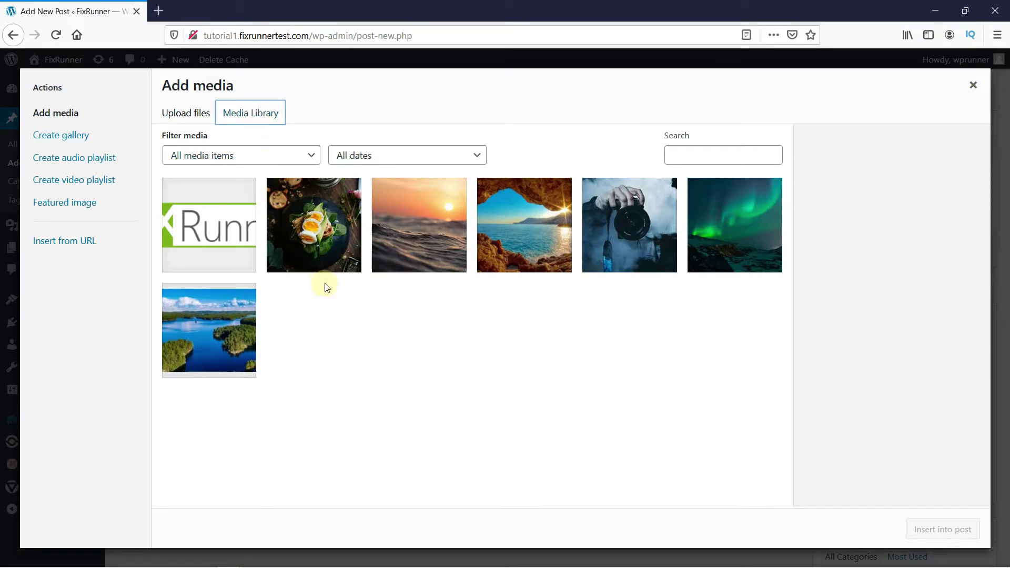
# Select the aurora image 'test image 2' and give it alt text 'Northern Lights'
pyautogui.click(714, 257)
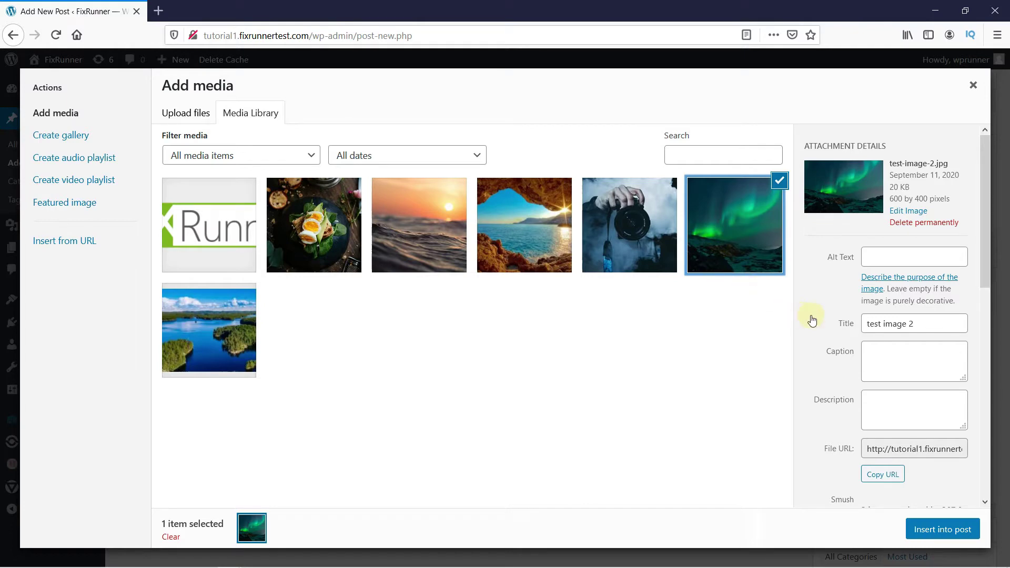
pyautogui.scroll(-2, 812, 321)
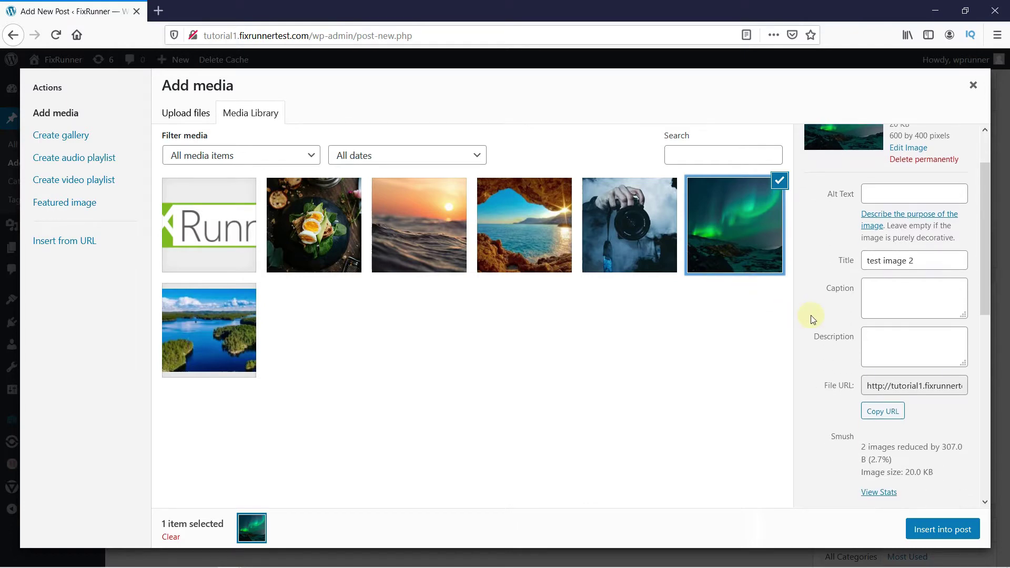
pyautogui.click(884, 191)
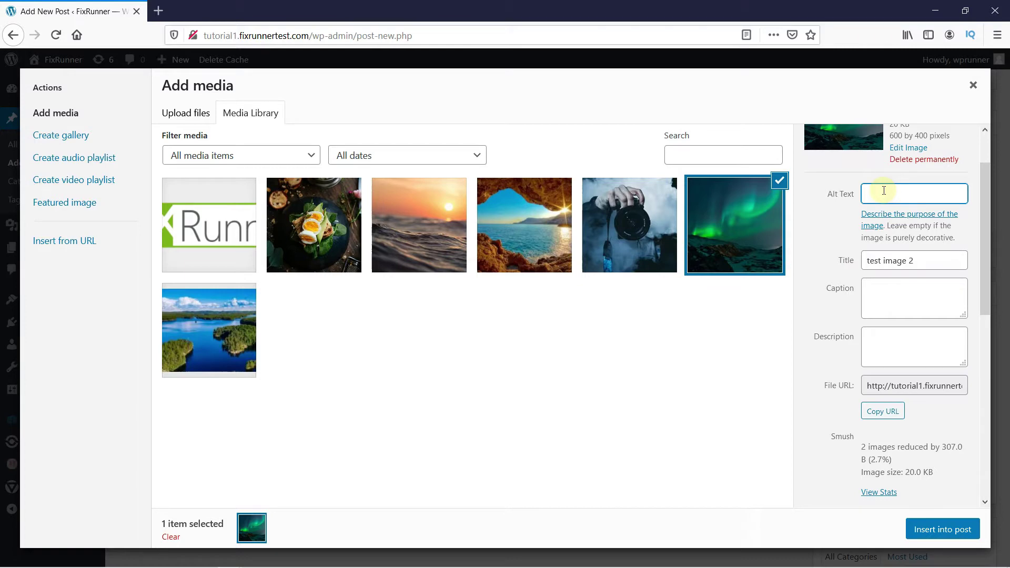
pyautogui.write('Northern Lights')
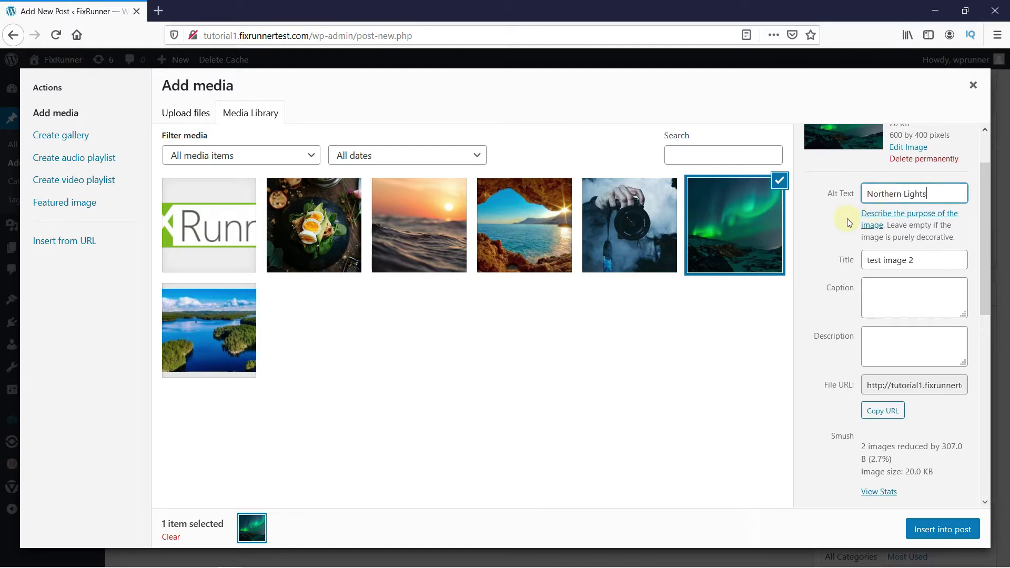
pyautogui.scroll(-2, 850, 219)
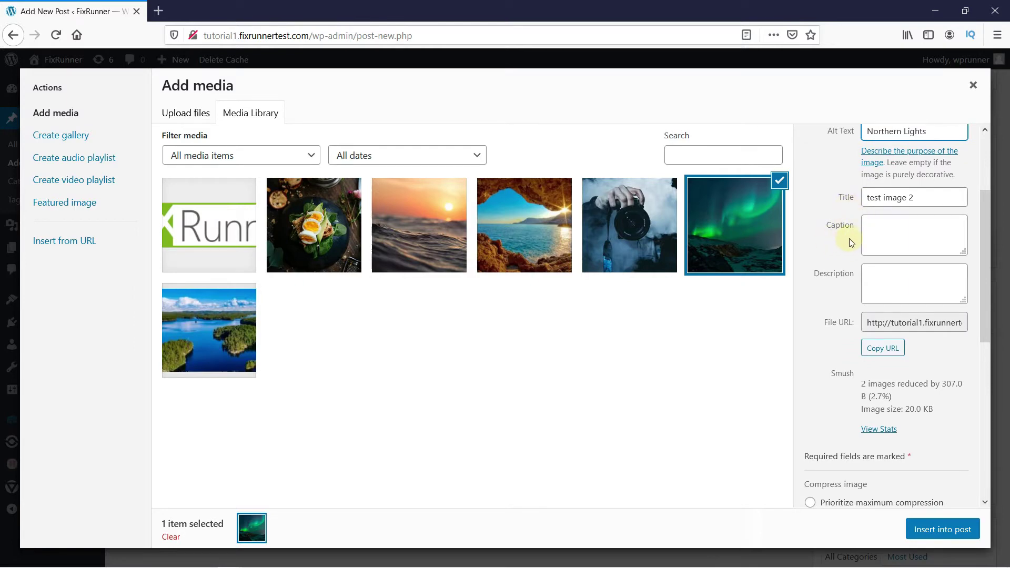
# Caption the aurora image 'Northern Lights' and paste the prepared aurora description
pyautogui.click(875, 230)
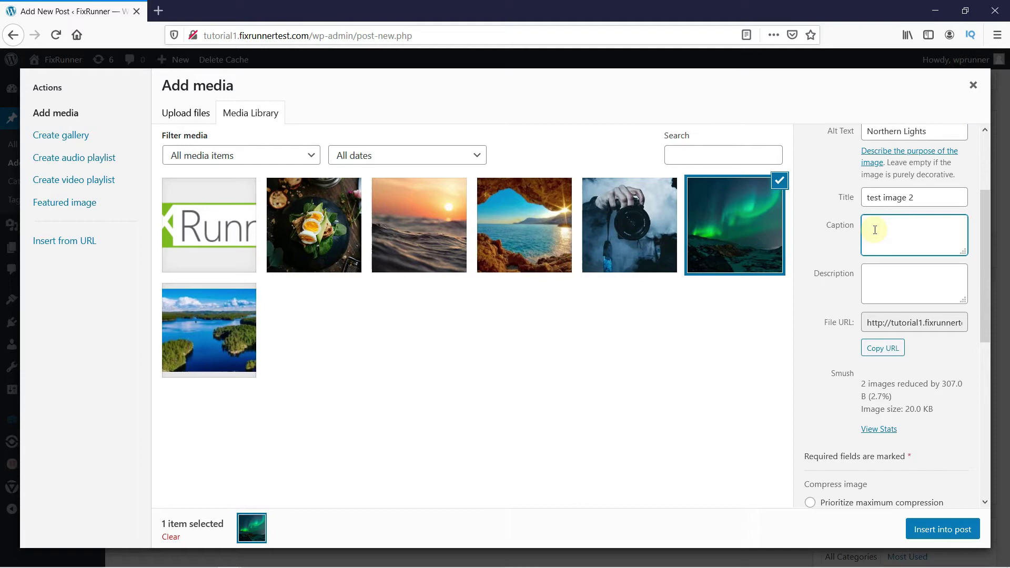
pyautogui.write('Northern Lights')
pyautogui.click(877, 279)
pyautogui.hotkey('ctrl', 'v')
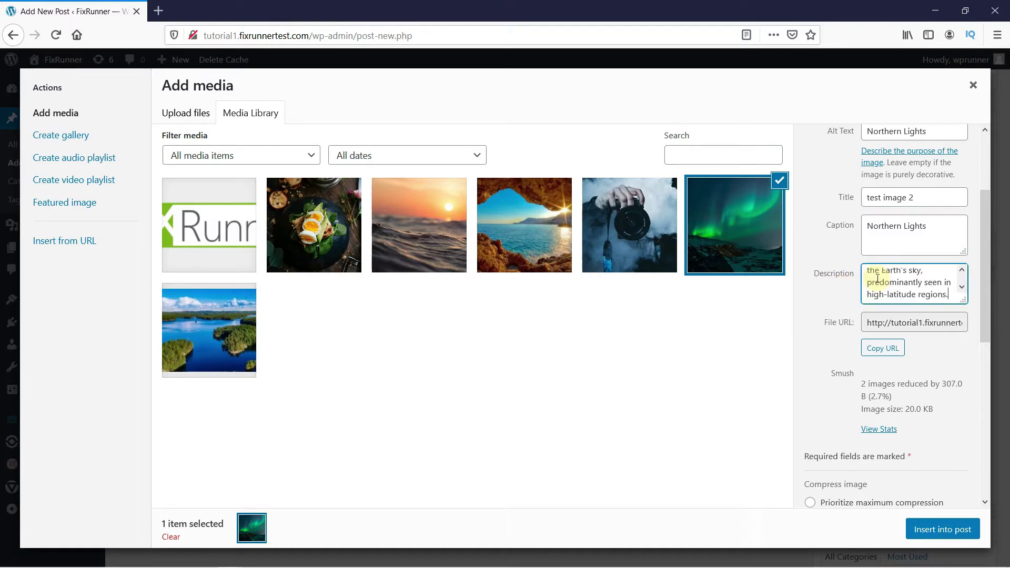
pyautogui.scroll(2, 877, 282)
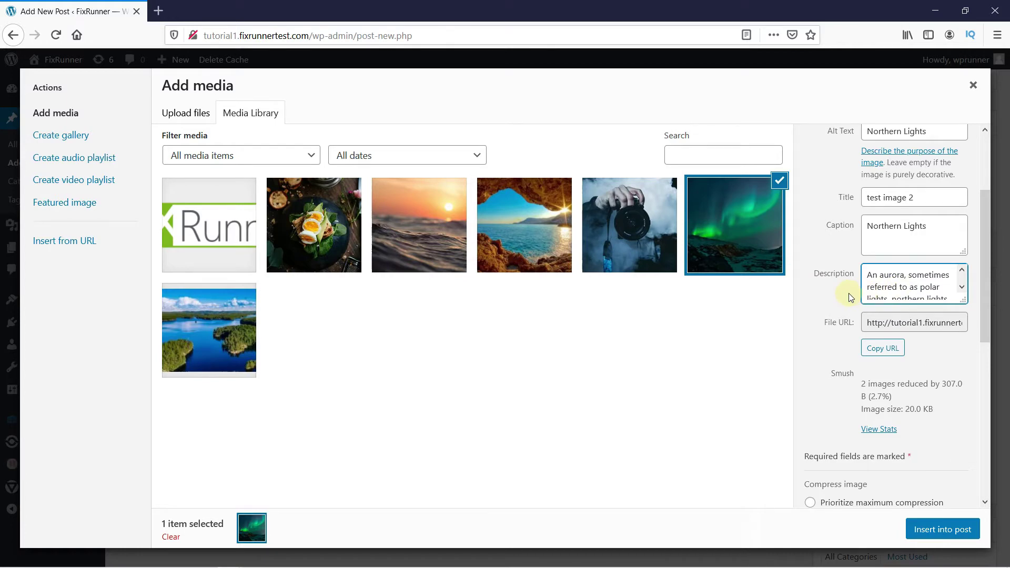
pyautogui.scroll(2, 838, 298)
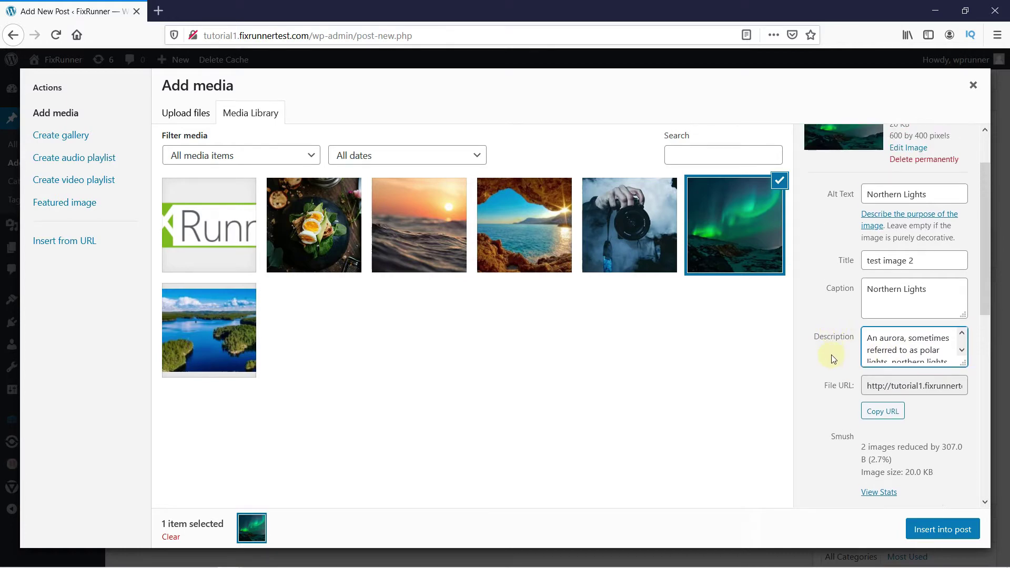
# Insert the captioned aurora image into the post
pyautogui.click(955, 532)
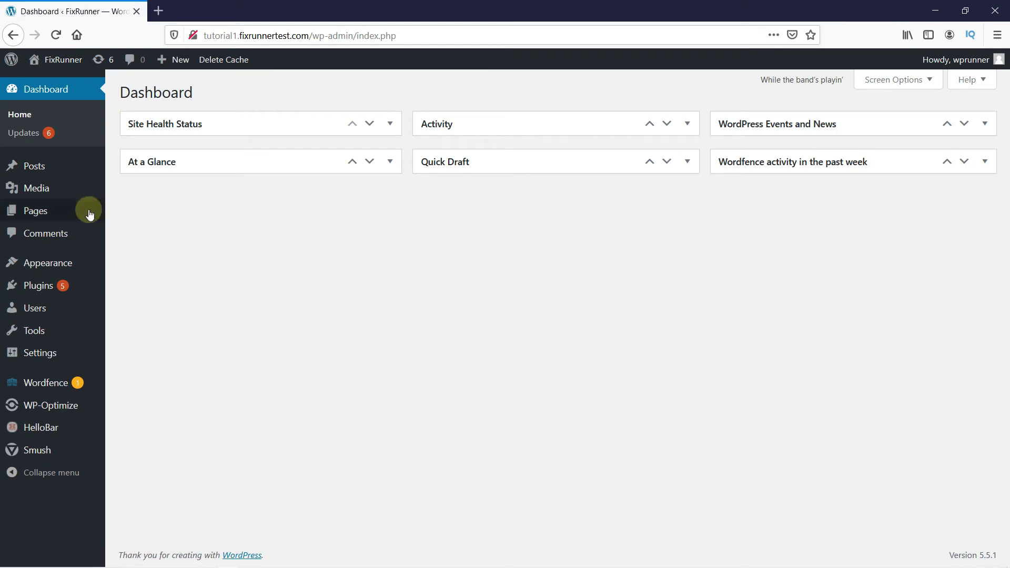
# Open the Home page from All Pages for editing and select its egg sandwich photo
pyautogui.moveTo(61, 210)
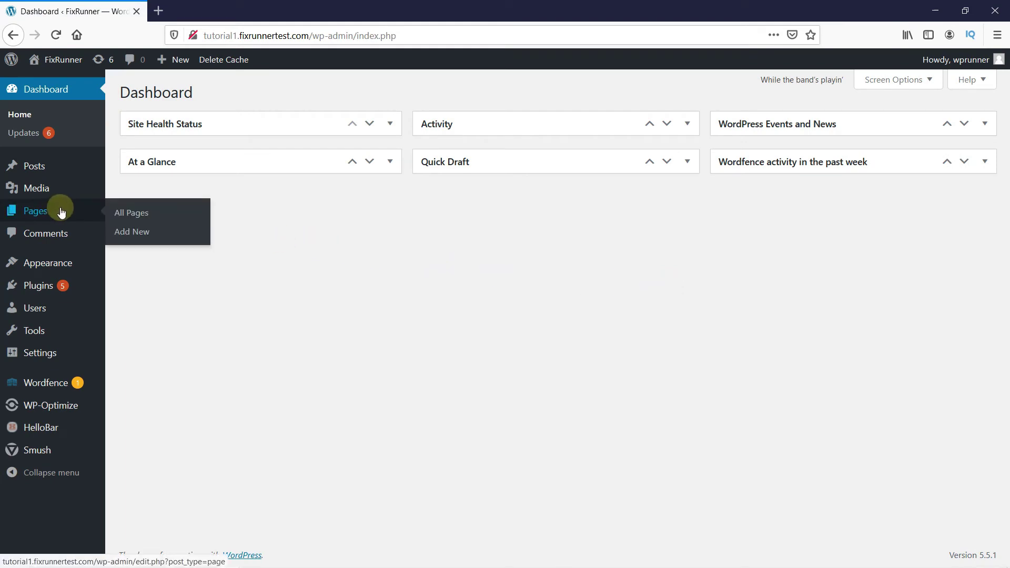
pyautogui.click(126, 213)
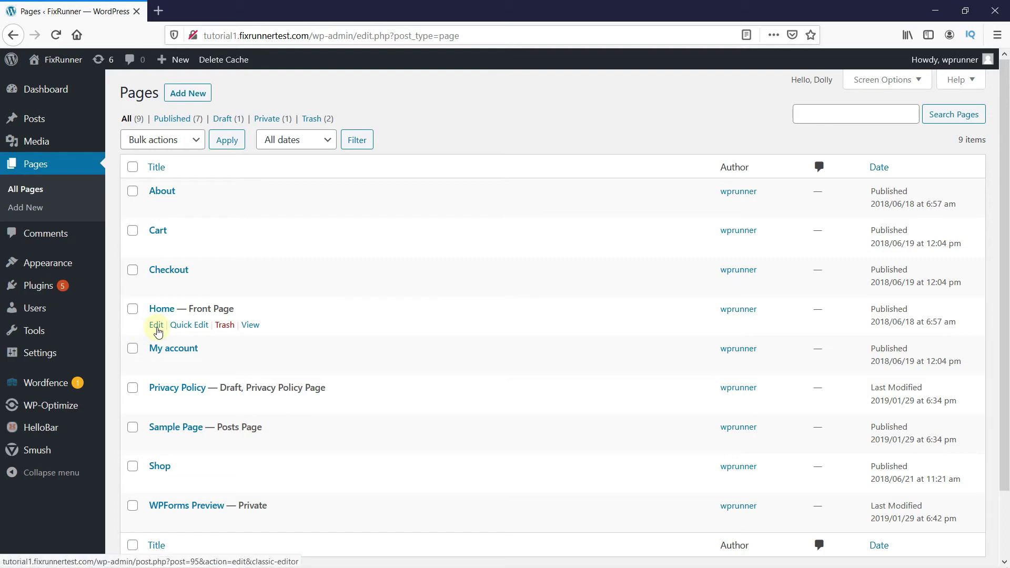
pyautogui.click(156, 326)
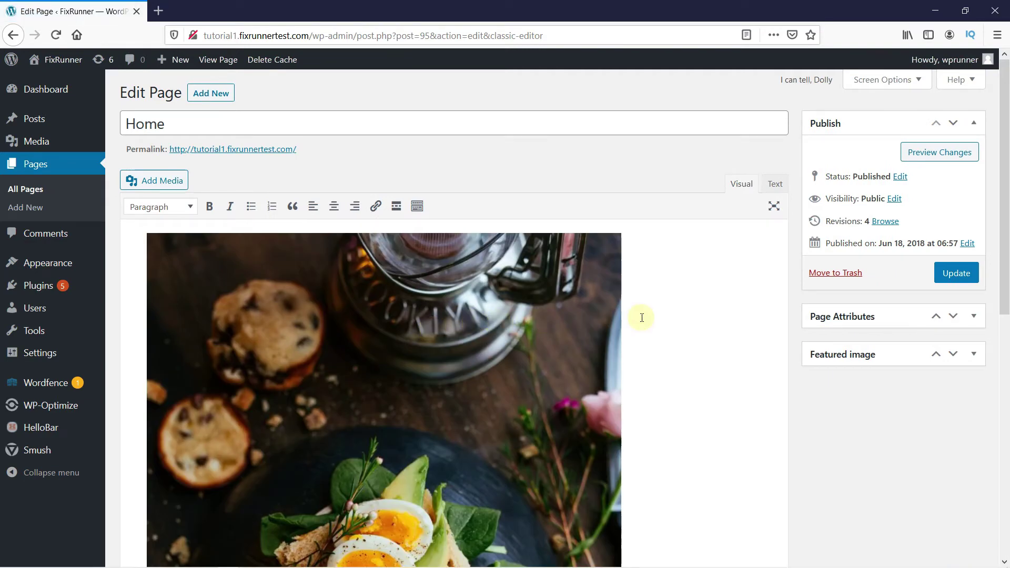
pyautogui.scroll(-7, 642, 317)
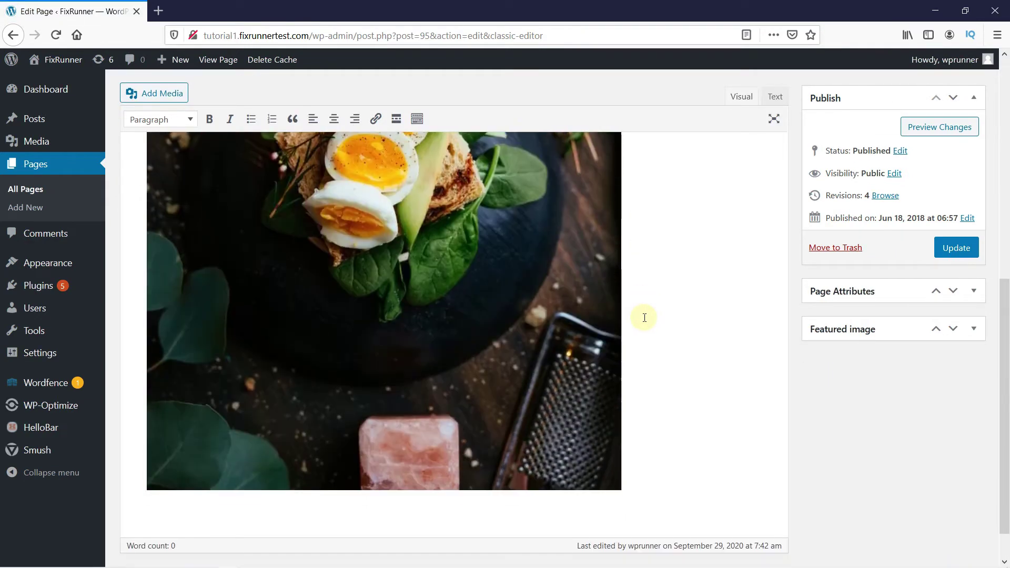
pyautogui.scroll(4, 644, 317)
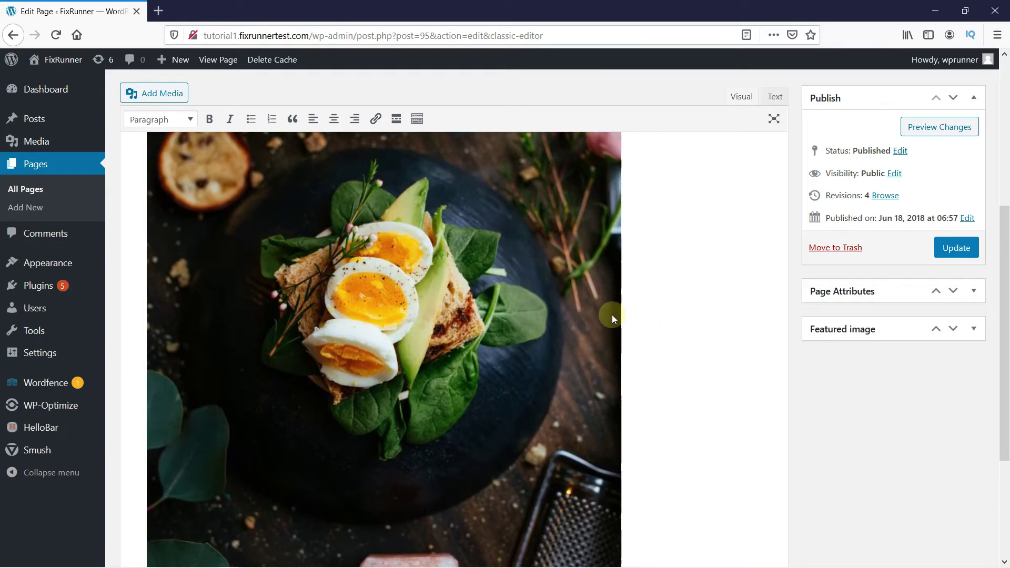
pyautogui.click(536, 309)
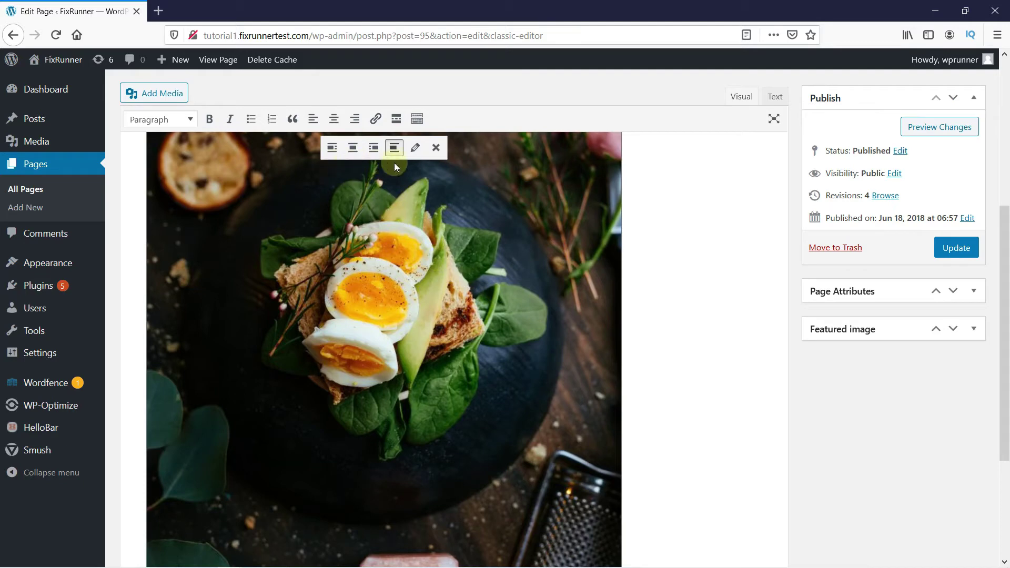
# In Image details, set alt text 'Egg Sandwich' and caption 'Healthy Egg Sandwich', then apply
pyautogui.click(419, 151)
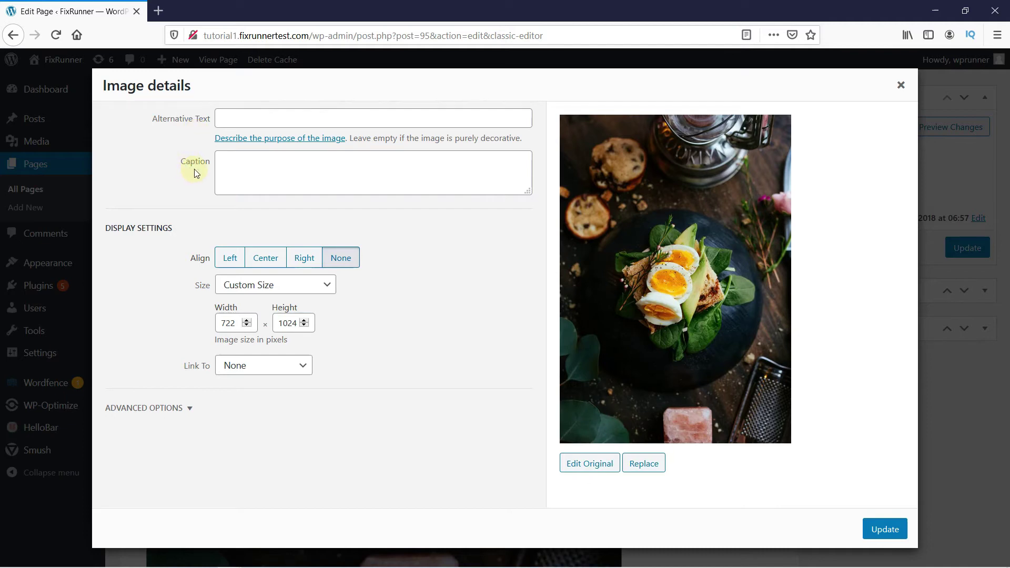
pyautogui.click(230, 122)
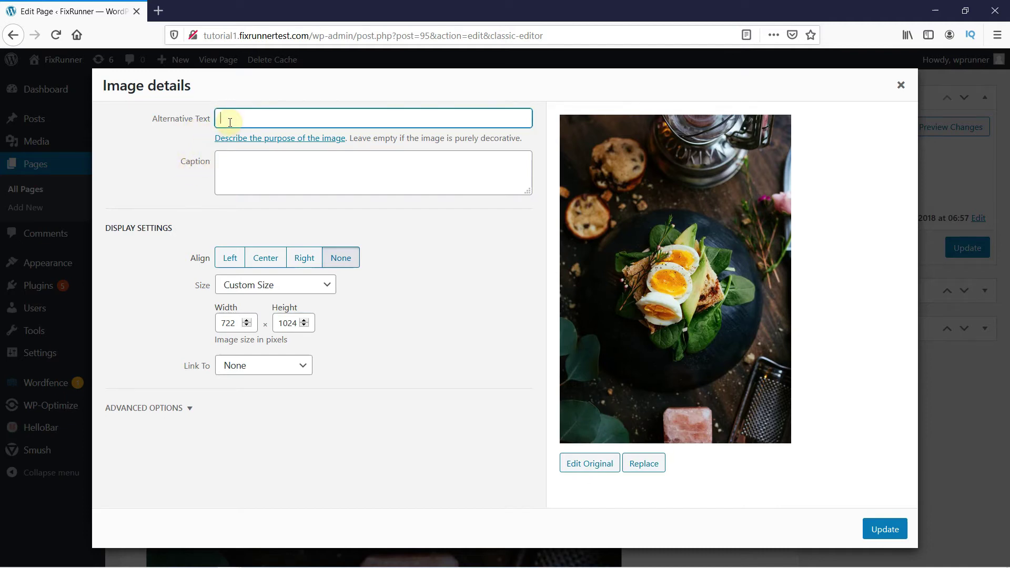
pyautogui.write('Egg Sandwich')
pyautogui.click(230, 162)
pyautogui.write('Healthy Egg Sandwich')
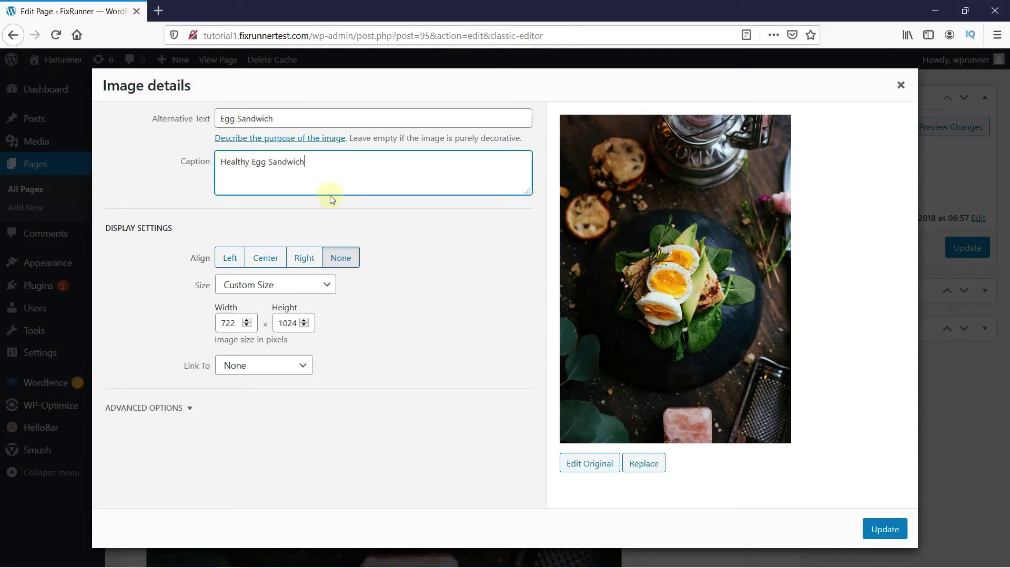
pyautogui.click(881, 531)
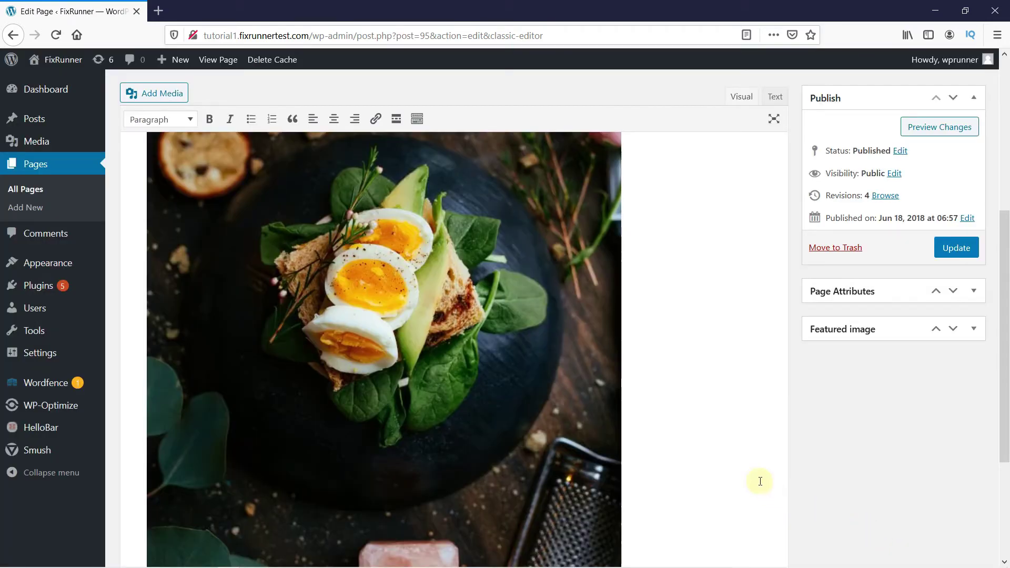
# Save the Home page update and visit the live site
pyautogui.scroll(-5, 754, 437)
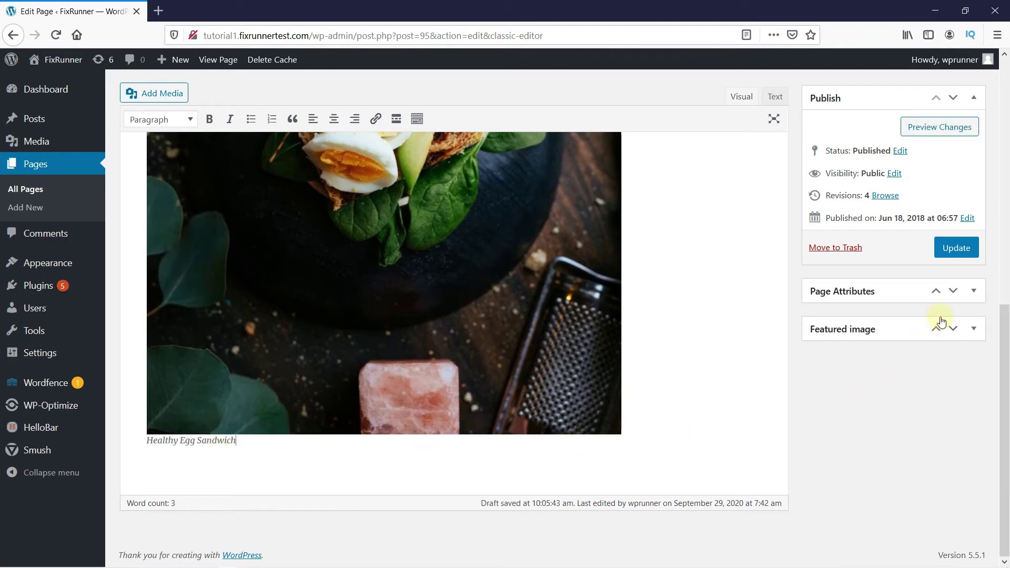
pyautogui.click(957, 251)
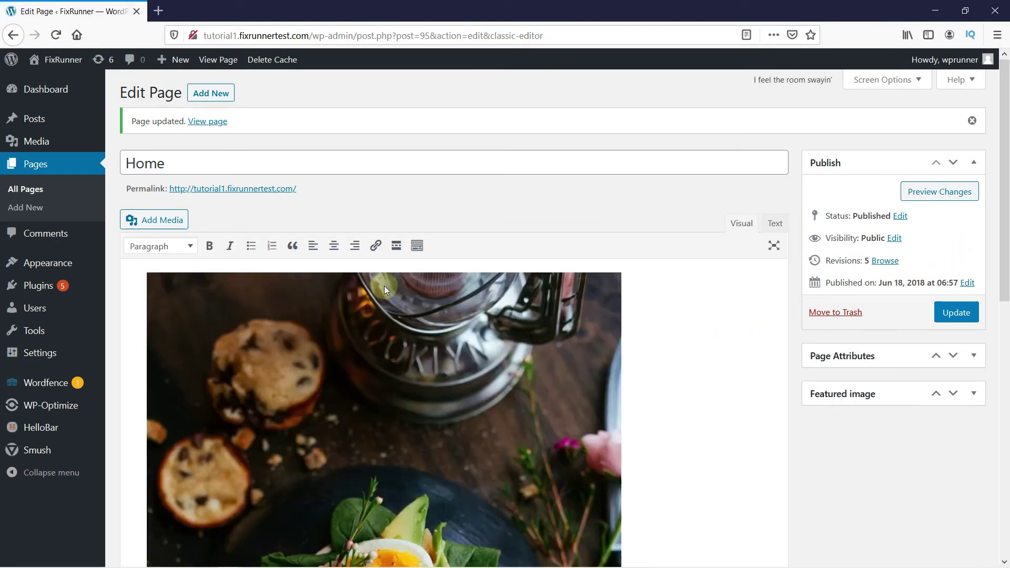
pyautogui.click(54, 83)
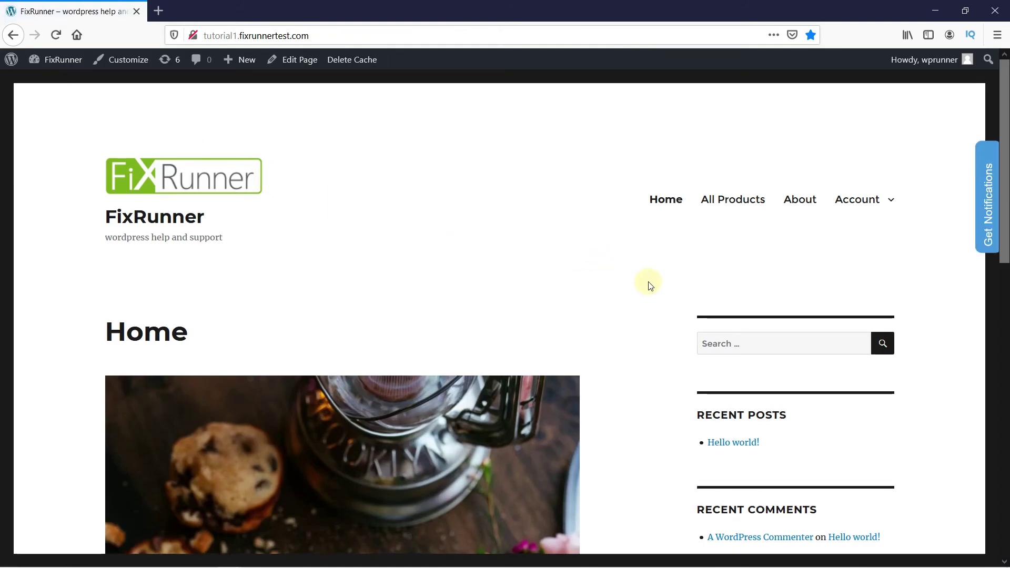
# Scroll the live Home page to view the photo captioned 'Healthy Egg Sandwich'
pyautogui.scroll(-10, 650, 284)
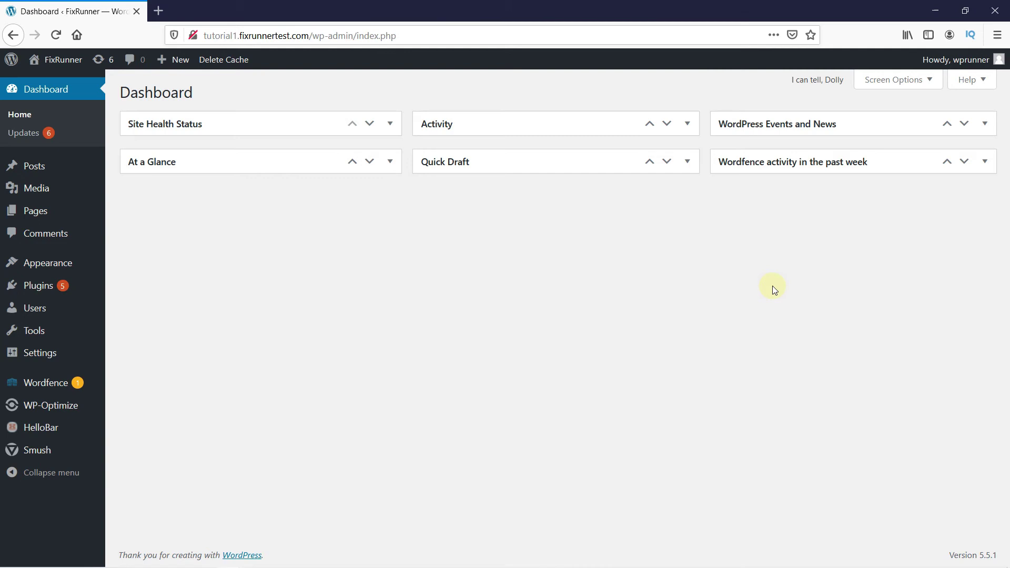
# Start another new post and bring up its Add media library
pyautogui.moveTo(63, 165)
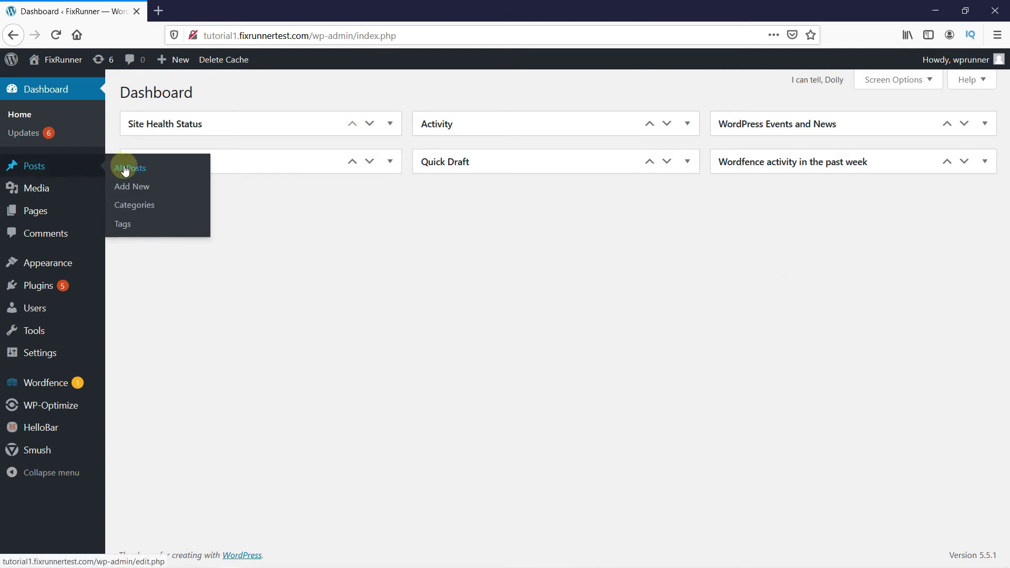
pyautogui.click(132, 188)
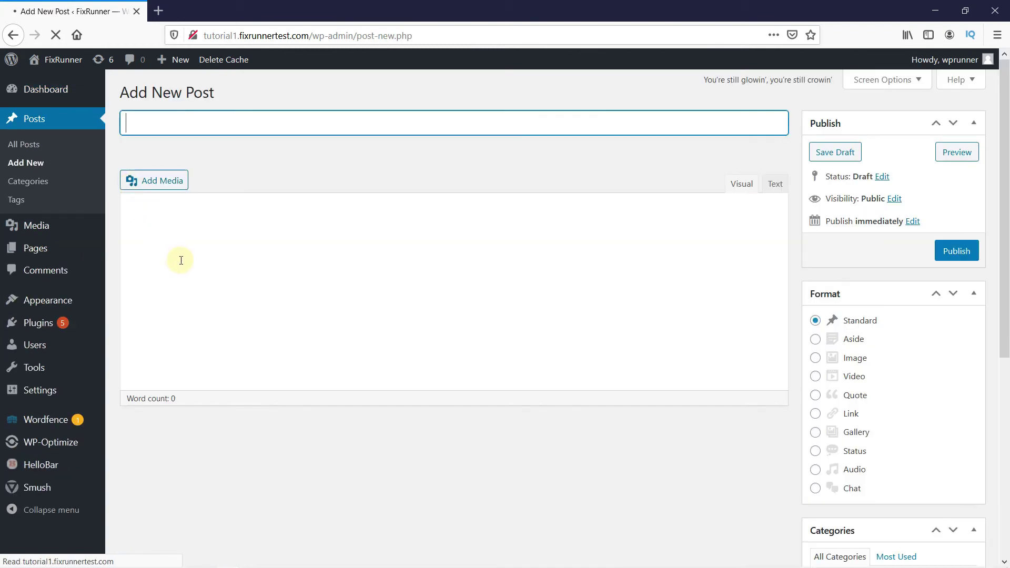
pyautogui.click(159, 184)
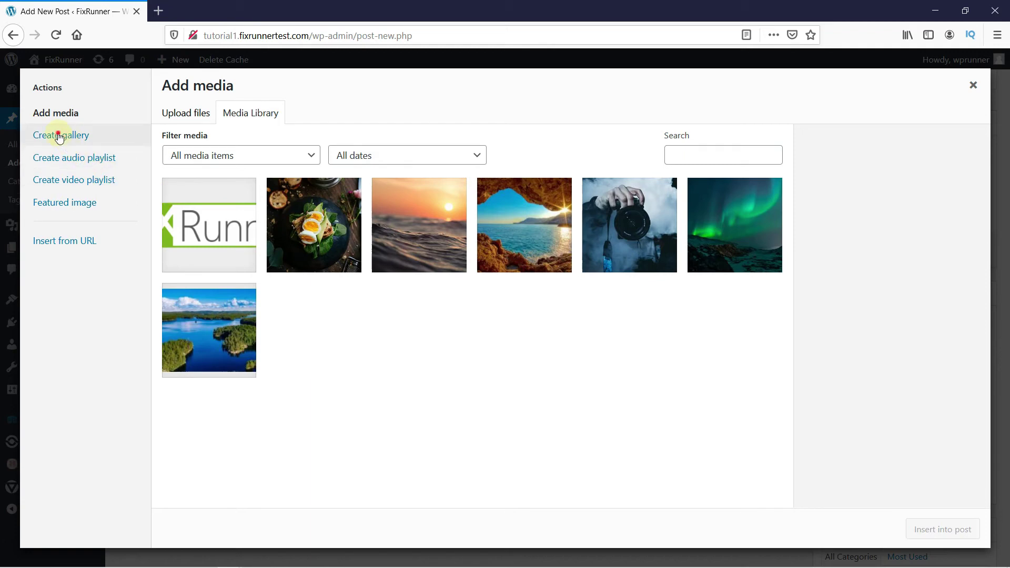
# Start a new gallery and select the sunset, cave, northern lights and lake images
pyautogui.click(59, 136)
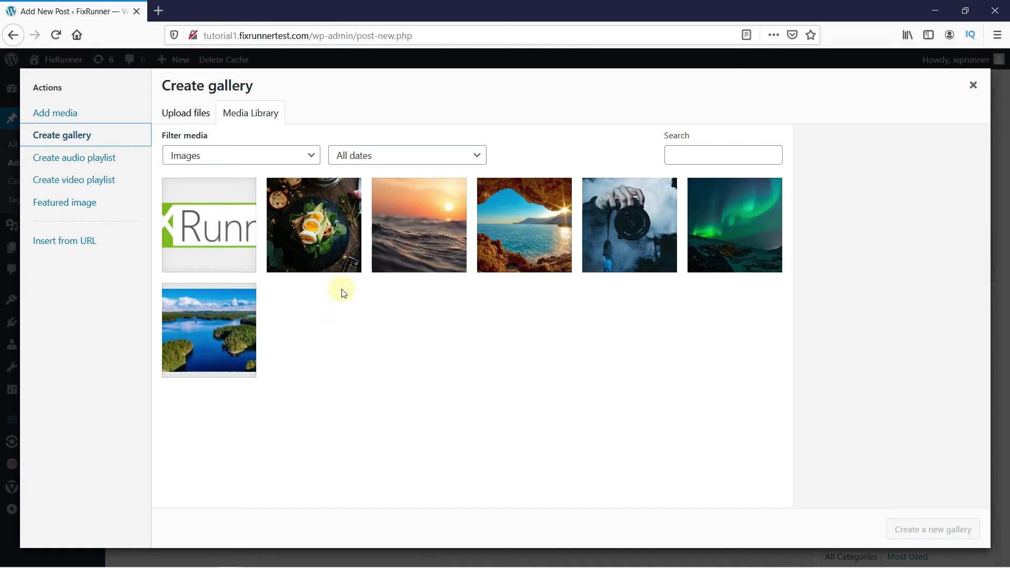
pyautogui.click(397, 249)
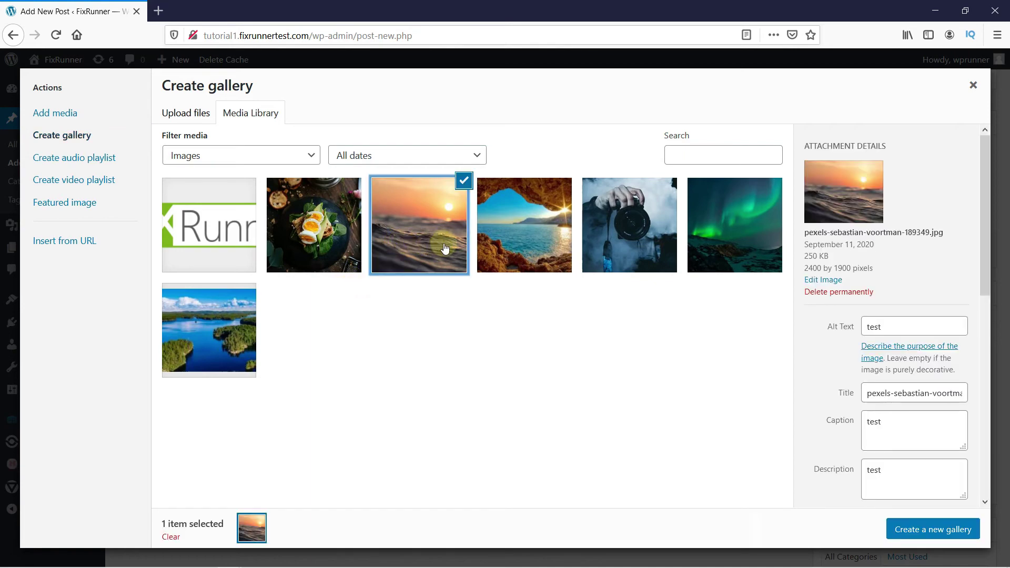
pyautogui.click(502, 245)
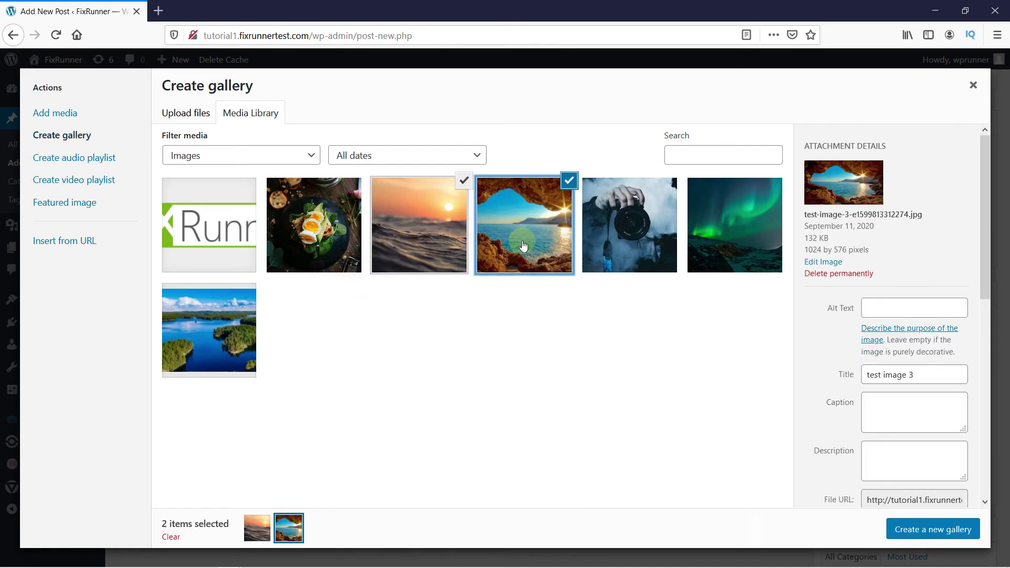
pyautogui.click(727, 254)
pyautogui.click(233, 328)
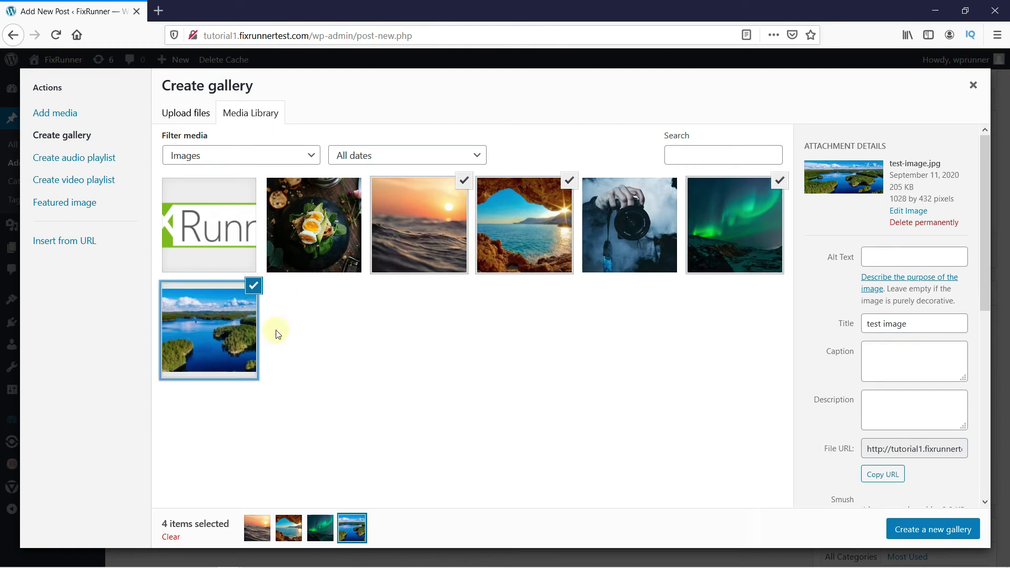
# Build the gallery from the four picks and replace the first image's caption with 'sunset'
pyautogui.click(926, 526)
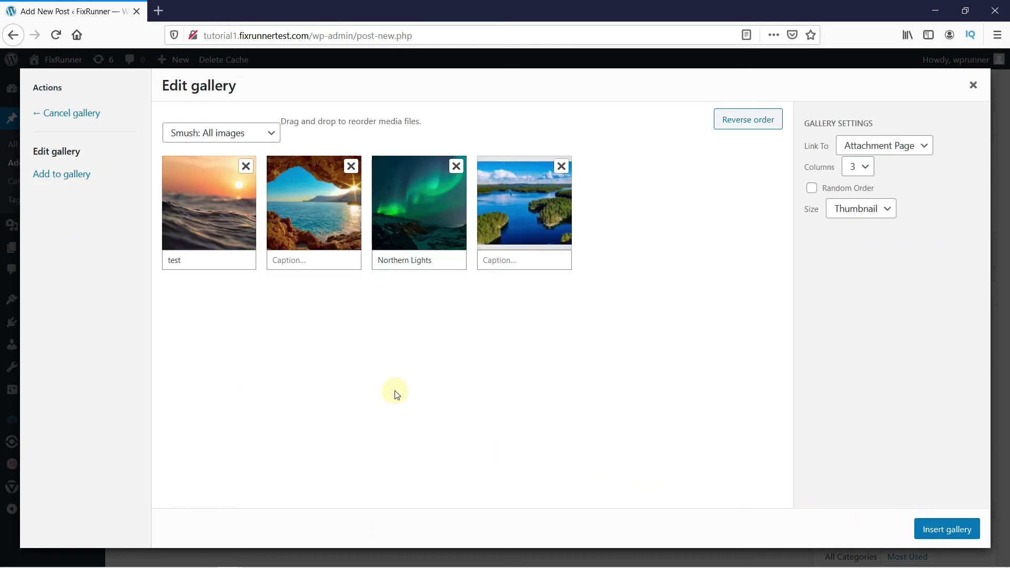
pyautogui.click(211, 266)
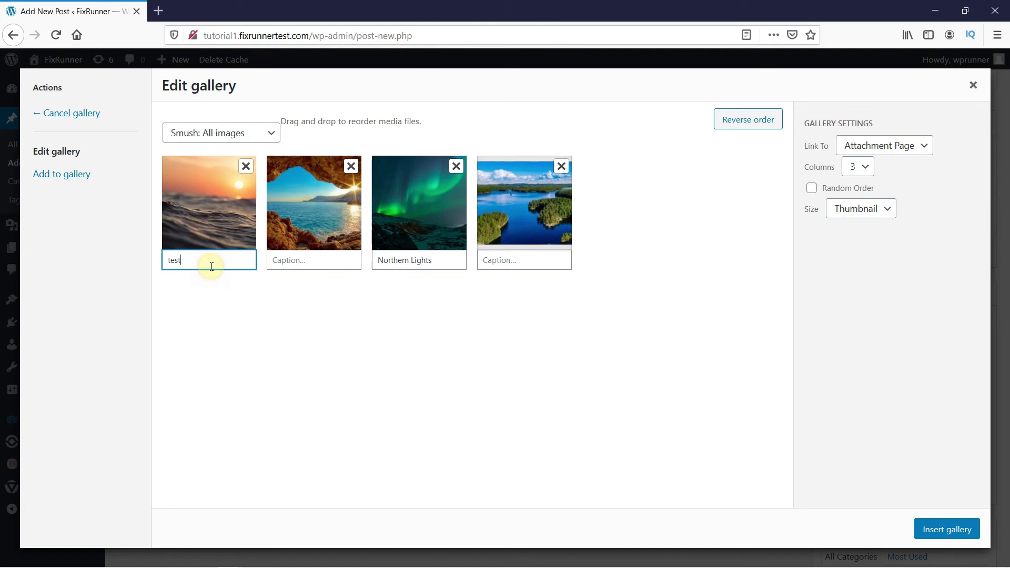
pyautogui.press('BackSpace')
pyautogui.press('BackSpace')
pyautogui.press('BackSpace')
pyautogui.press('BackSpace')
pyautogui.write('sunset')
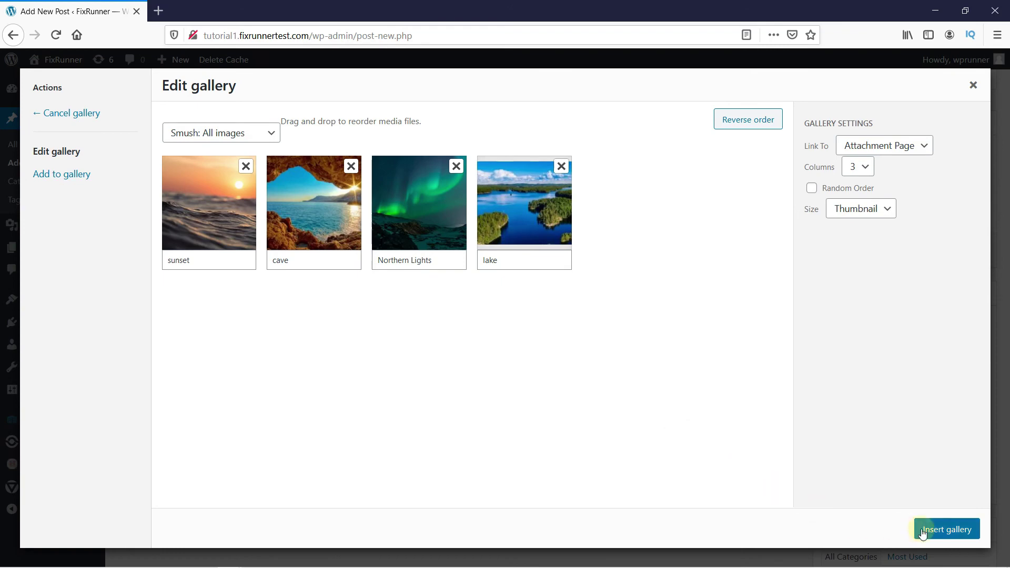
pyautogui.click(946, 536)
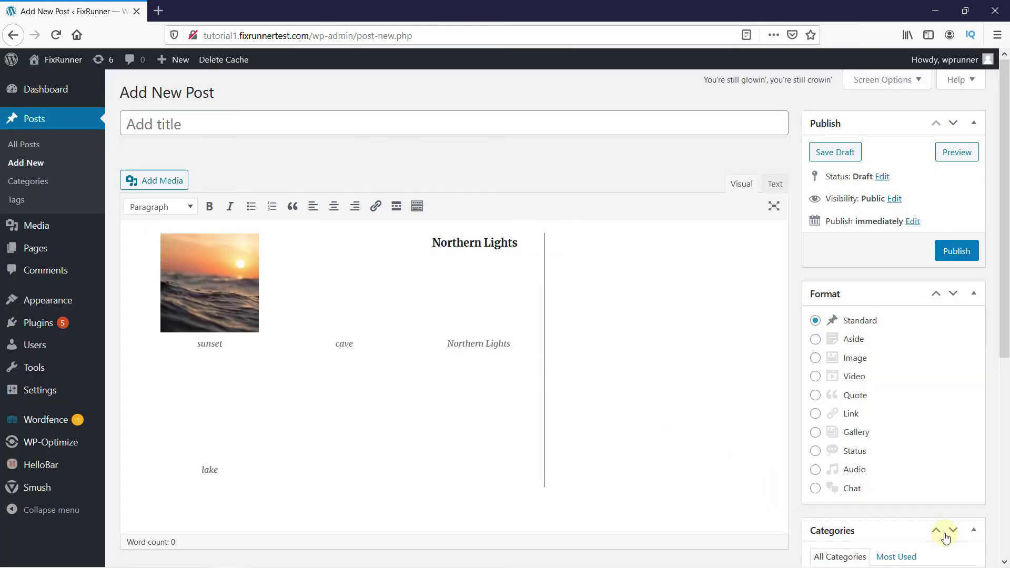